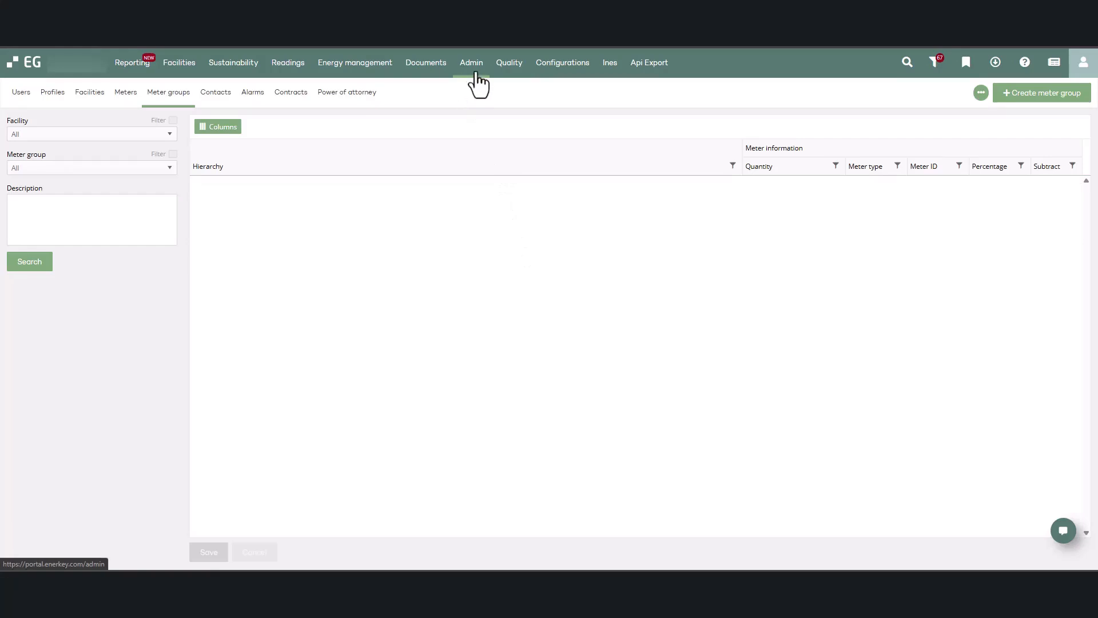
Step: Browse the facilities offered in the Facility filter and select All
click(168, 135)
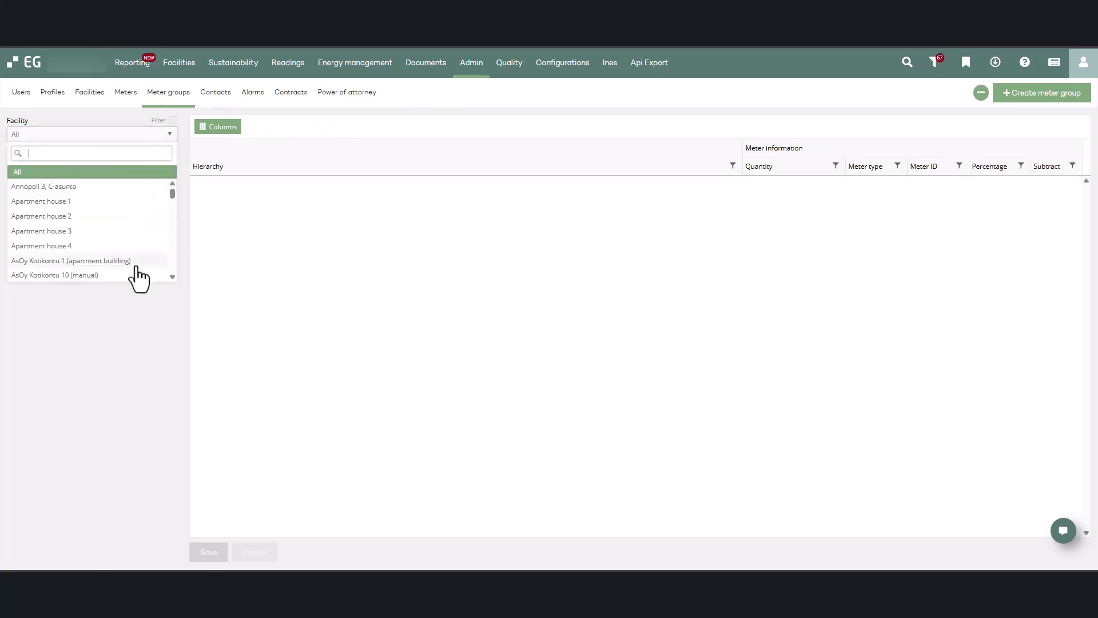
scroll(137, 267, down, 8)
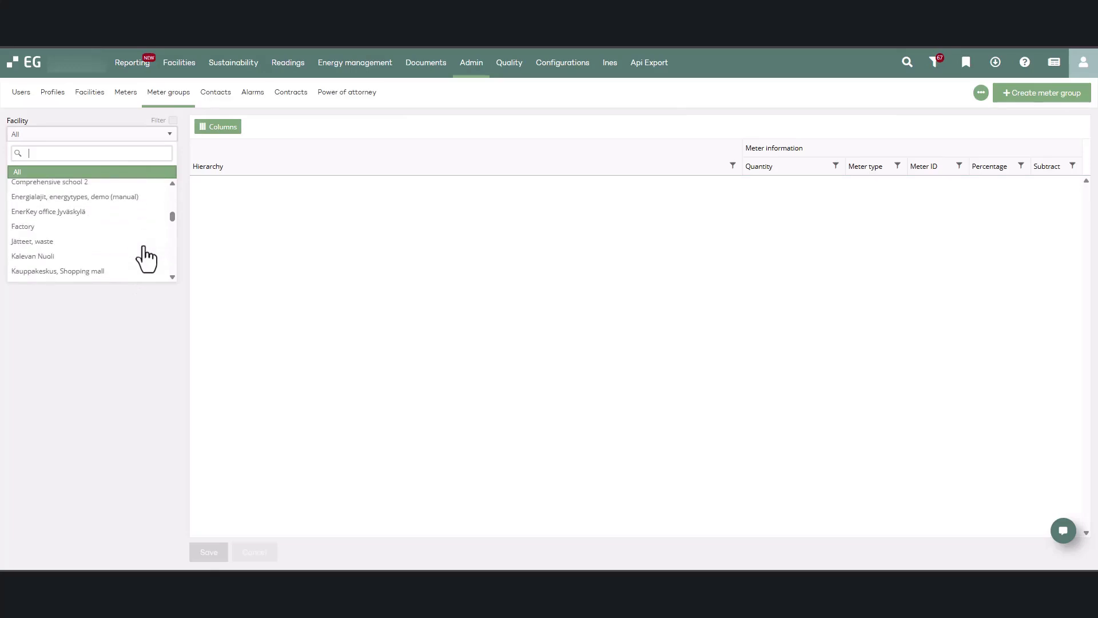
scroll(146, 259, up, 8)
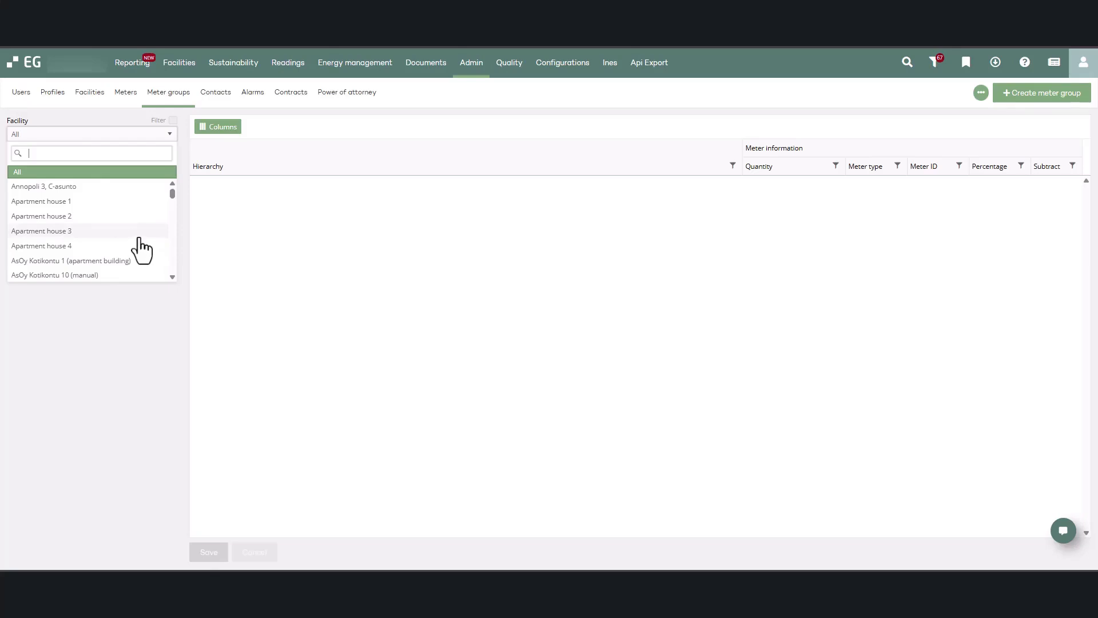
click(96, 172)
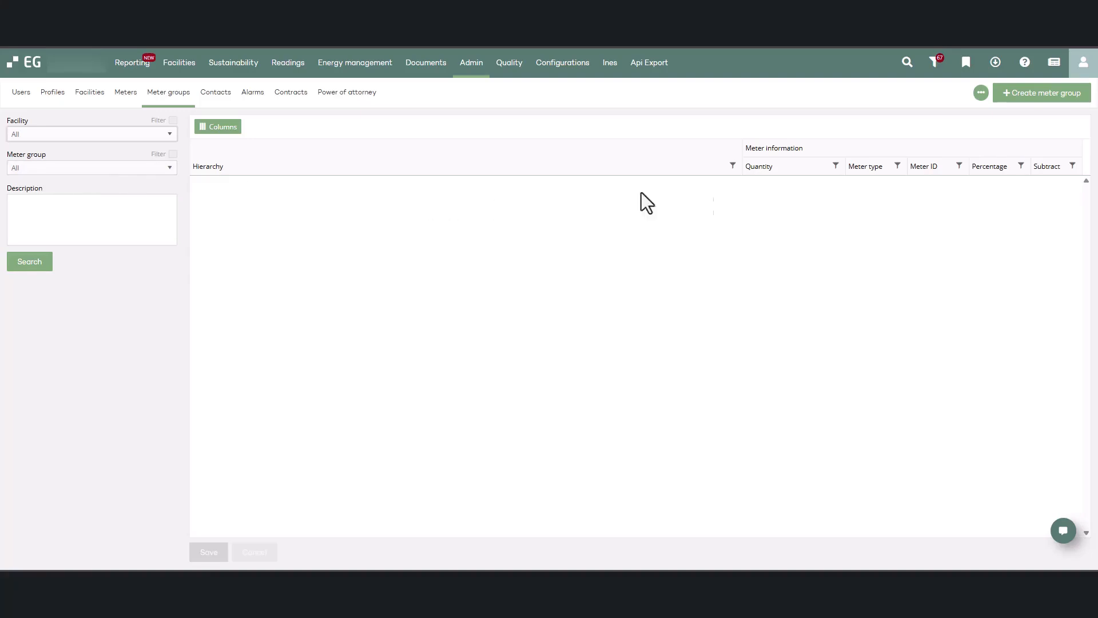
Step: Create and save a new meter group named "Demo video"
click(1015, 101)
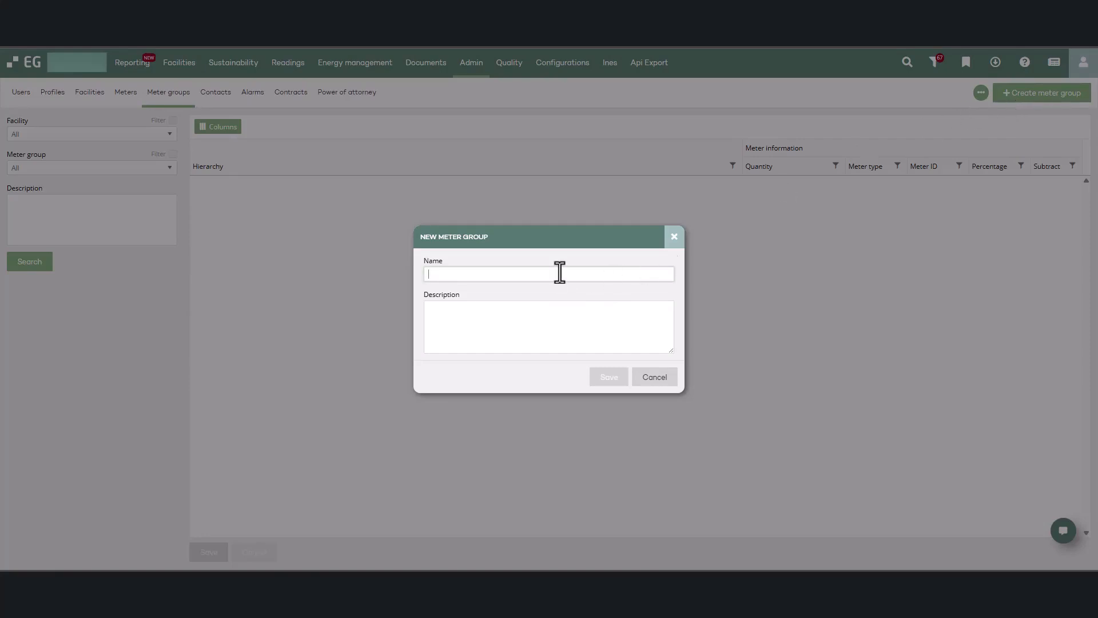
text(Demo video)
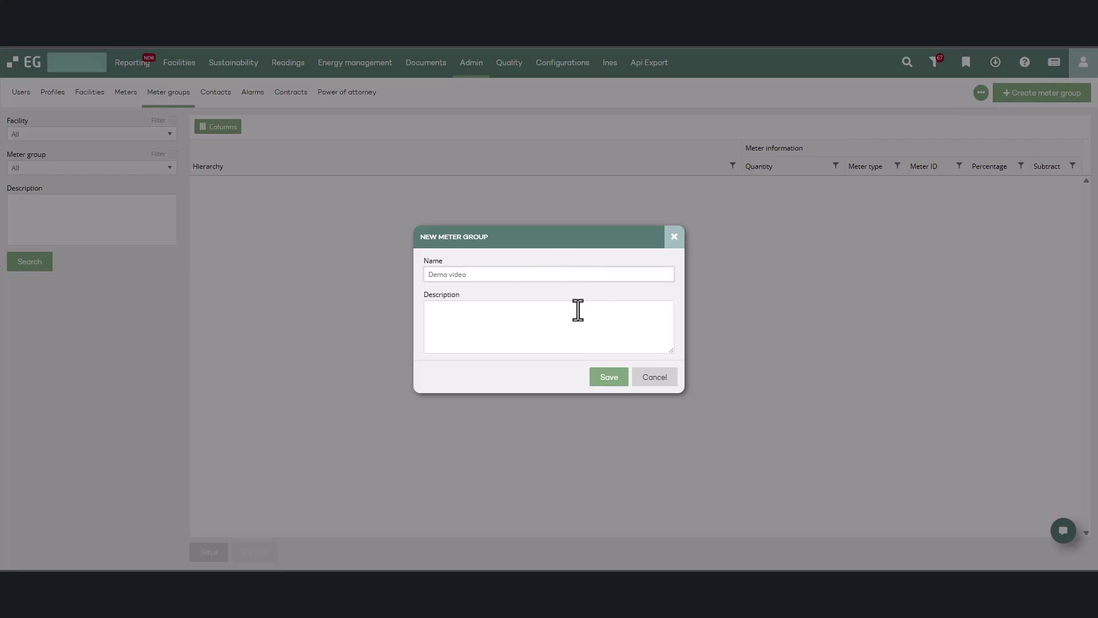
click(610, 388)
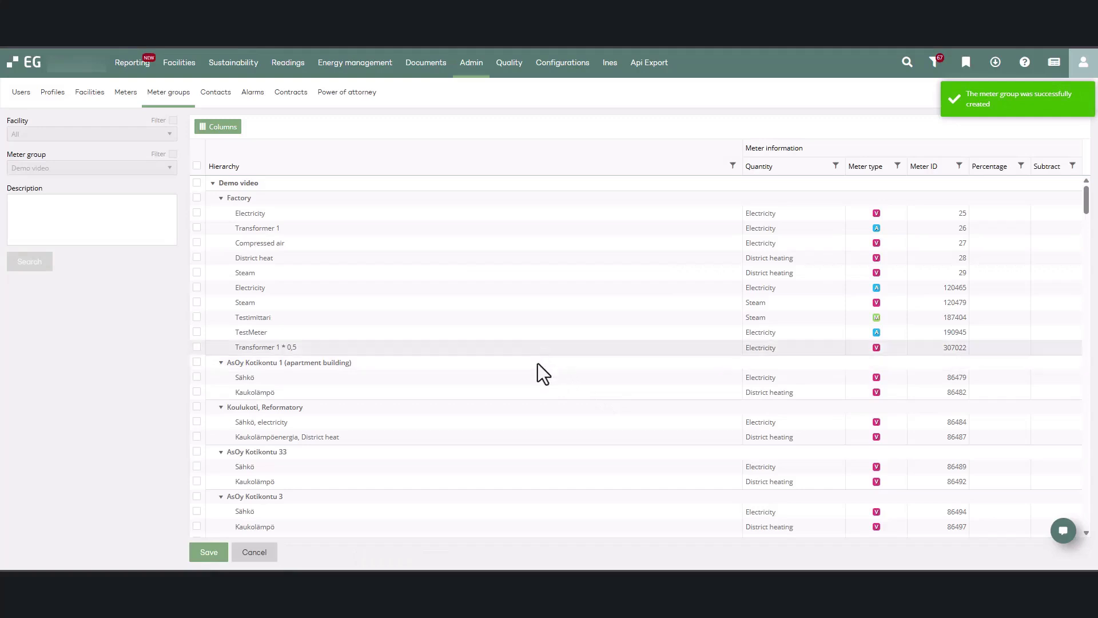
Step: Include Factory's first Electricity meter, Koulukoti, Reformatory's "Sähkö, electricity" and AsOy Kotikontu 6's Sähkö in the Demo video group
scroll(527, 395, down, 5)
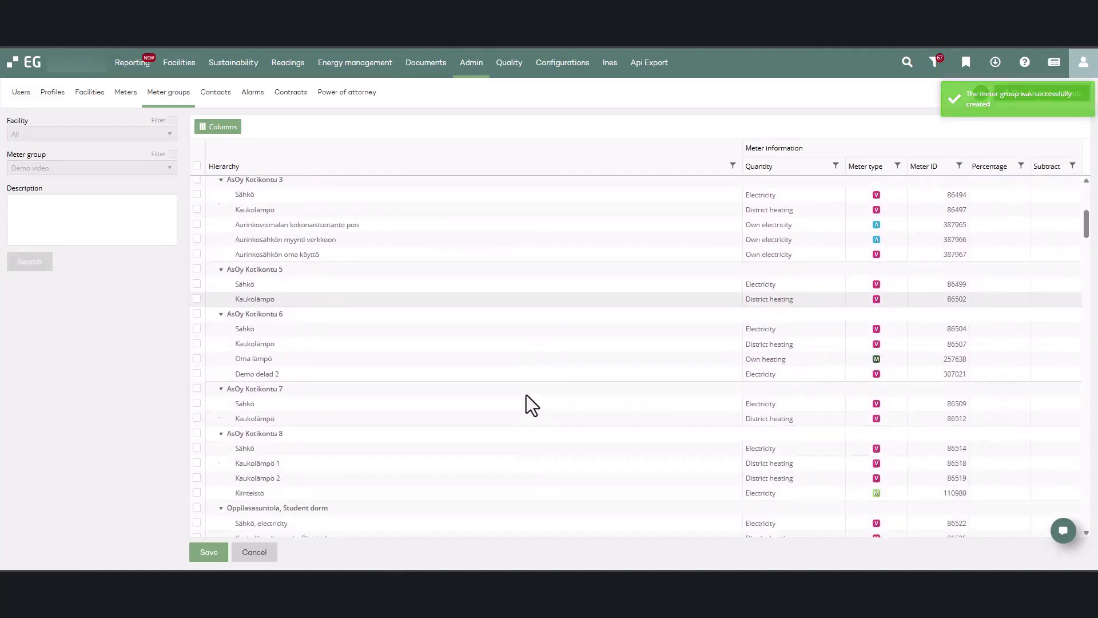
scroll(526, 395, down, 6)
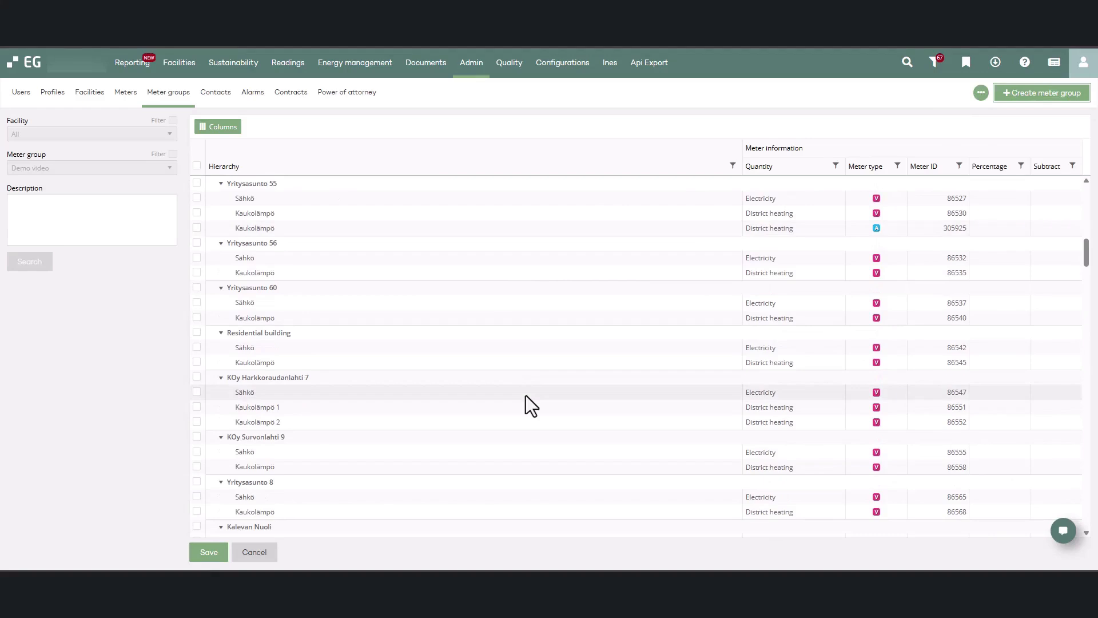
scroll(527, 396, up, 6)
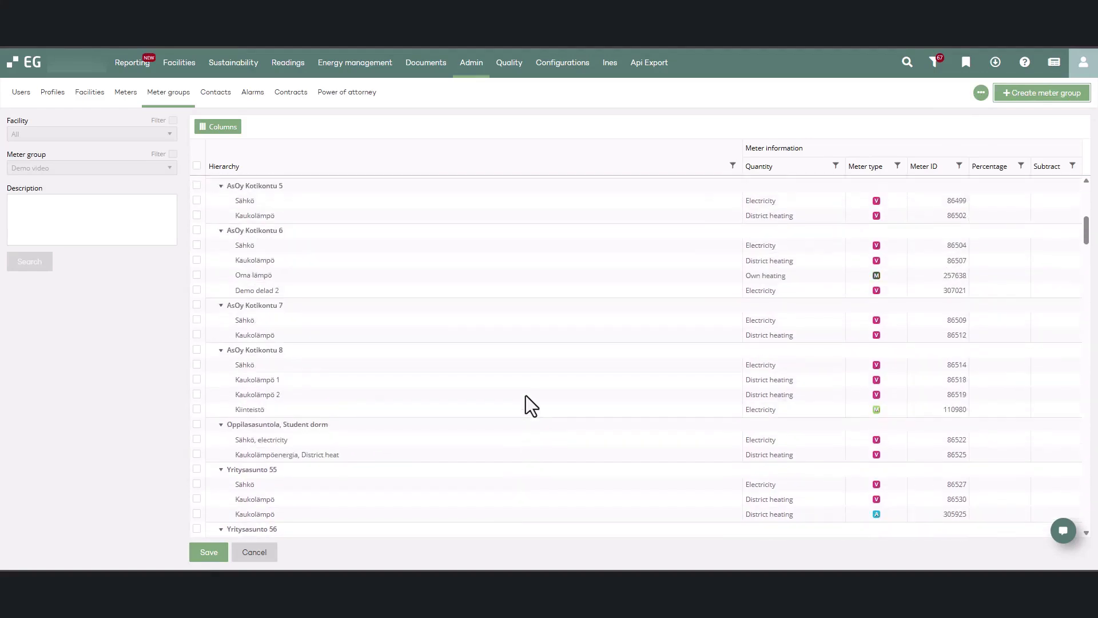
scroll(526, 395, up, 4)
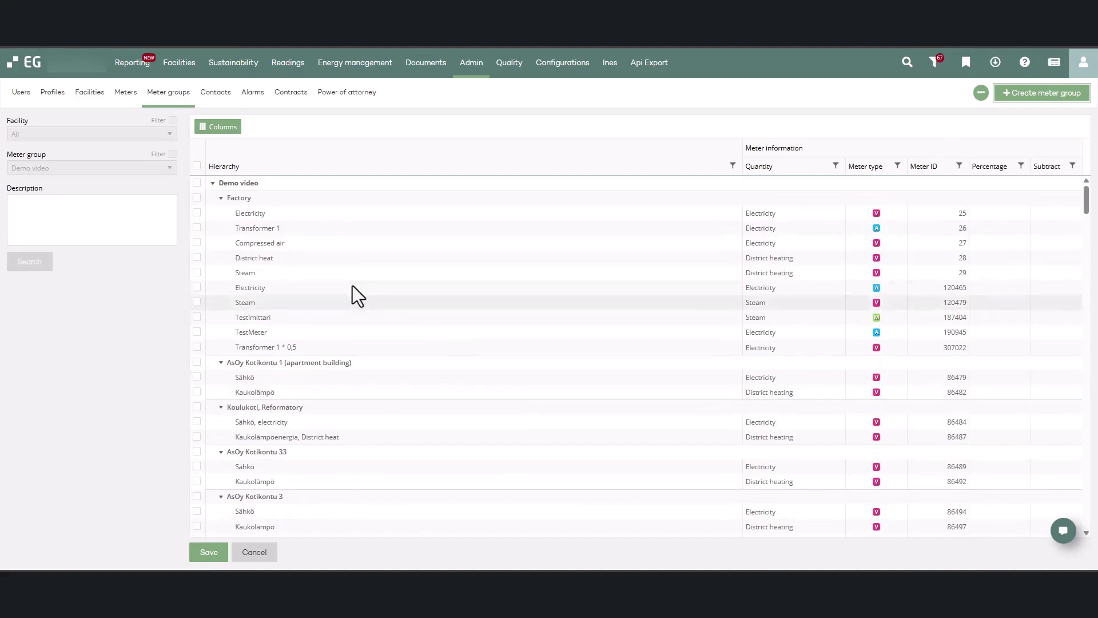
click(197, 212)
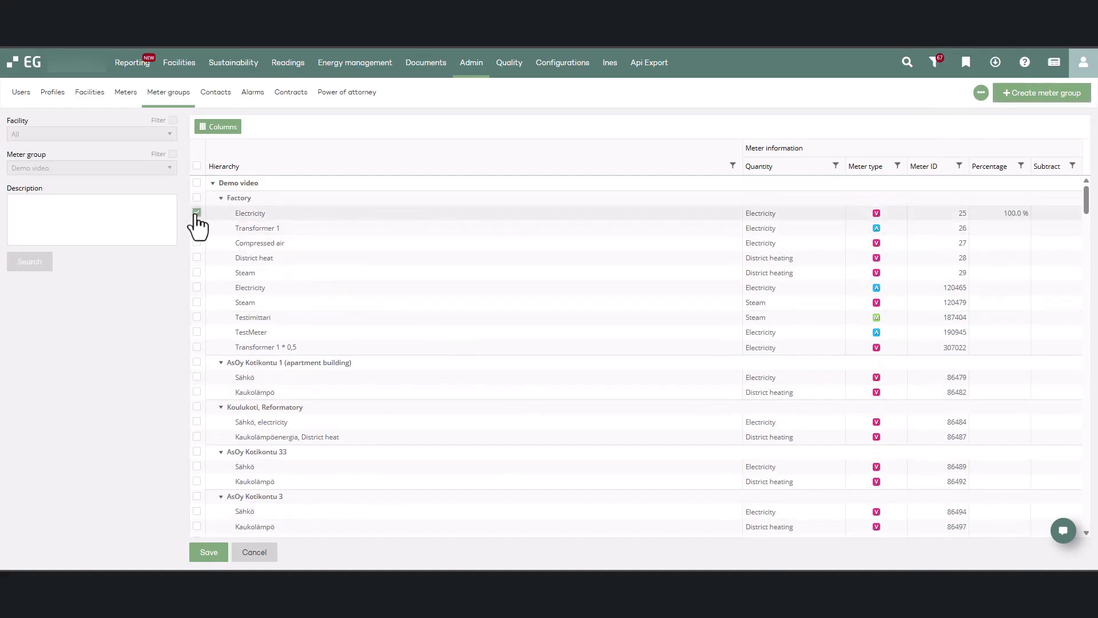
click(197, 422)
scroll(199, 438, down, 4)
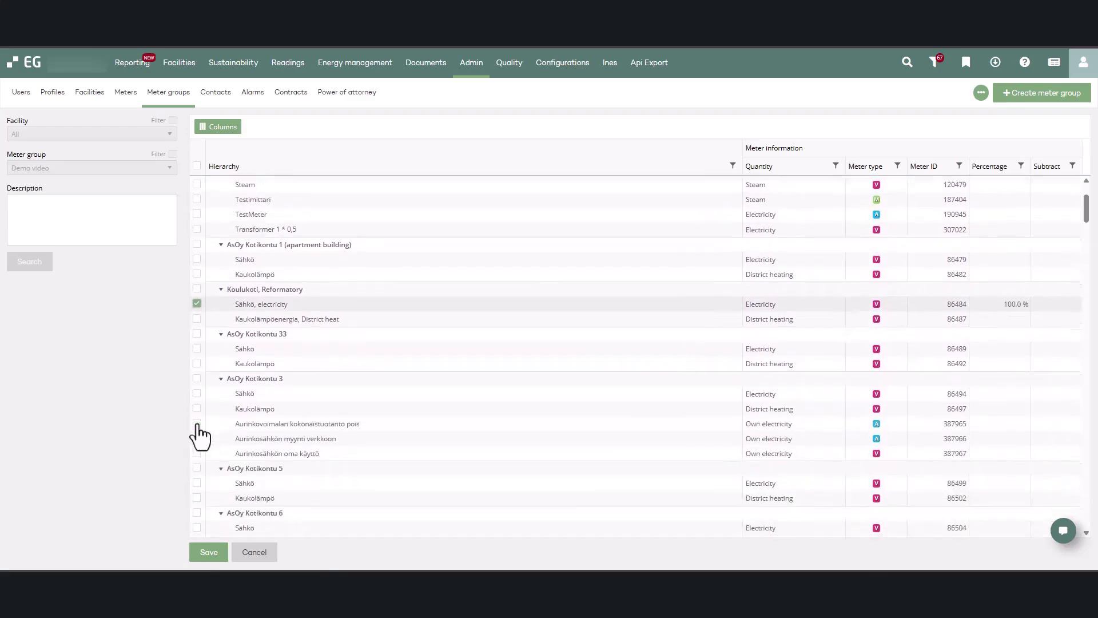
click(197, 417)
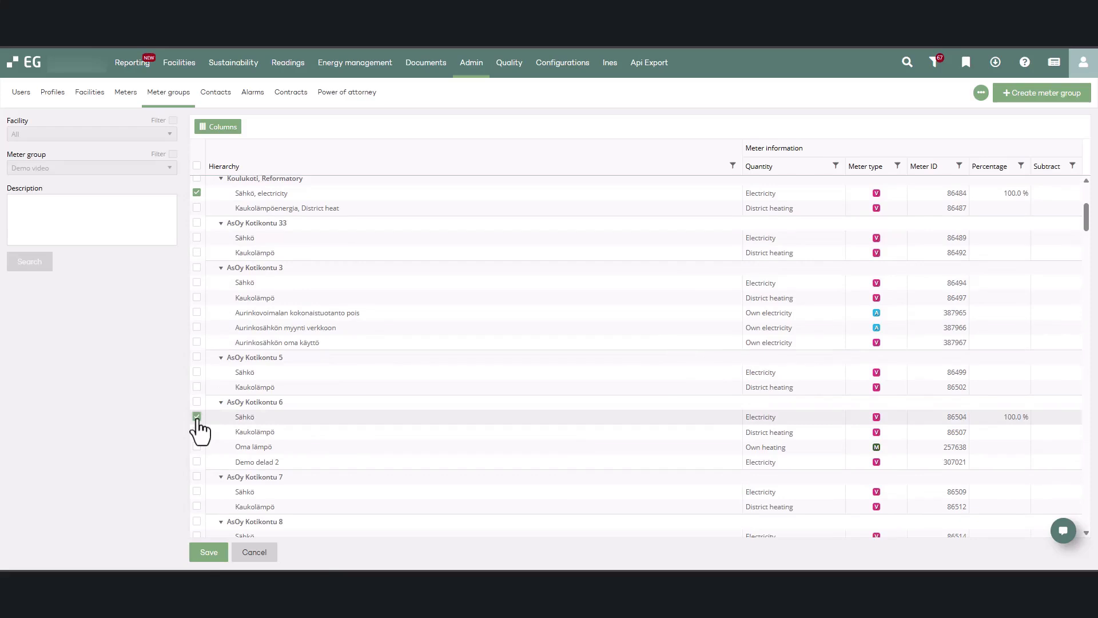
Step: Set the Koulukoti, Reformatory electricity meter to 50 % as a subtracted meter and save the group's meters
scroll(219, 424, up, 1)
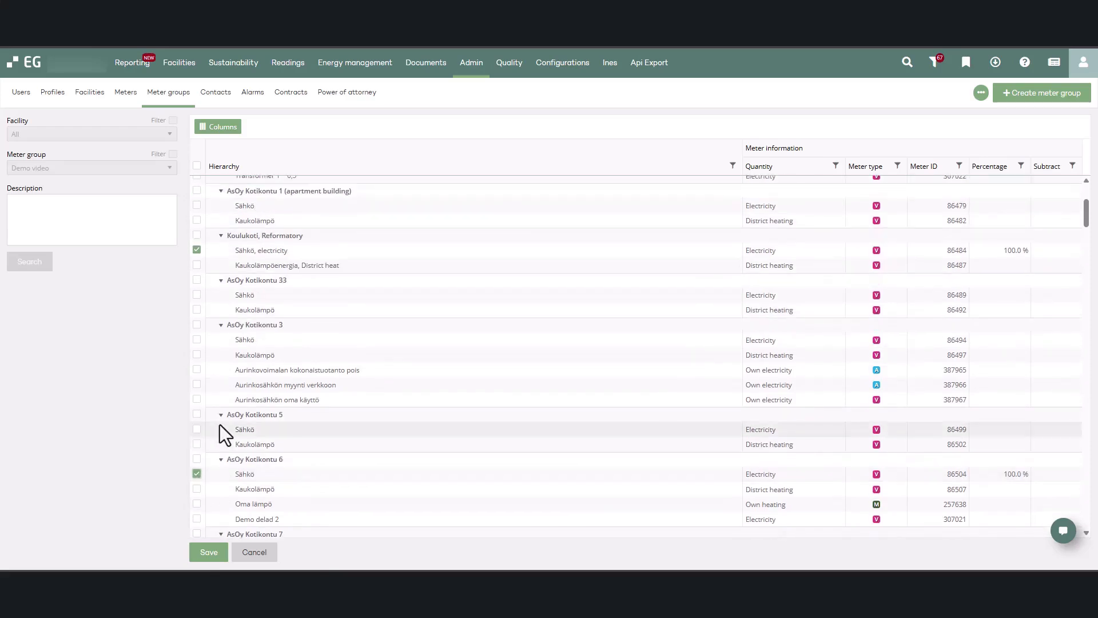
scroll(227, 439, up, 1)
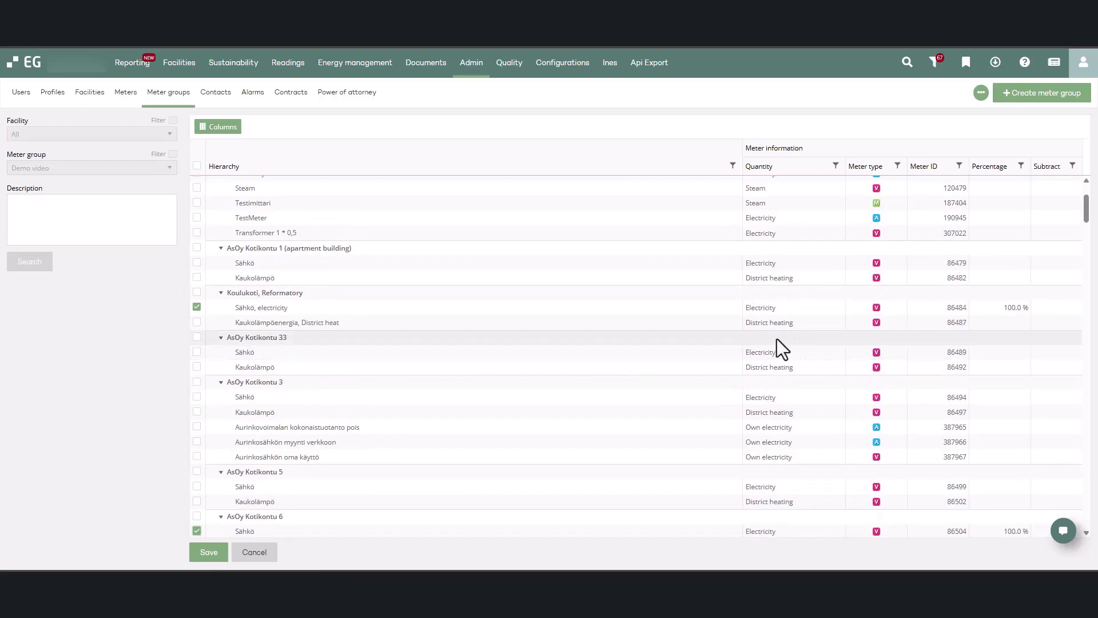
click(1021, 309)
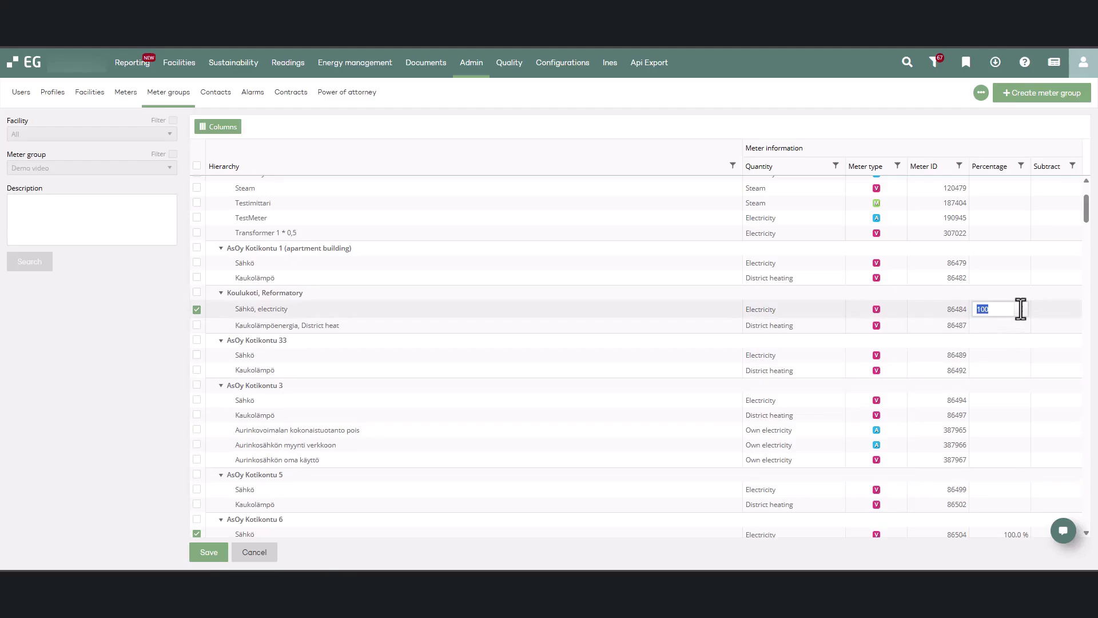
text(50)
click(1035, 309)
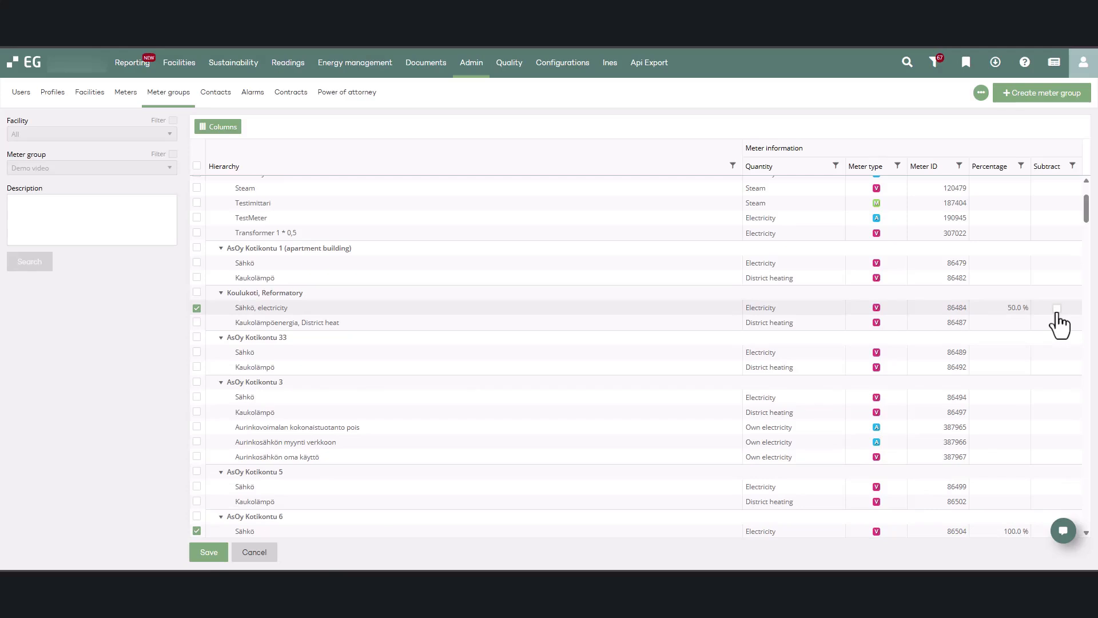
click(1056, 309)
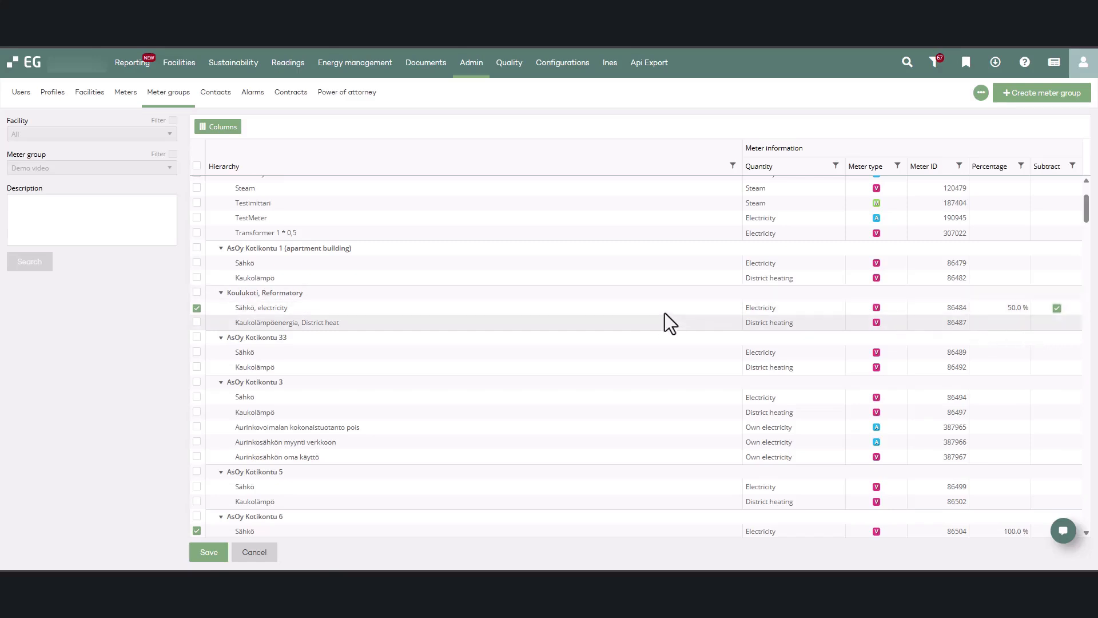
click(207, 553)
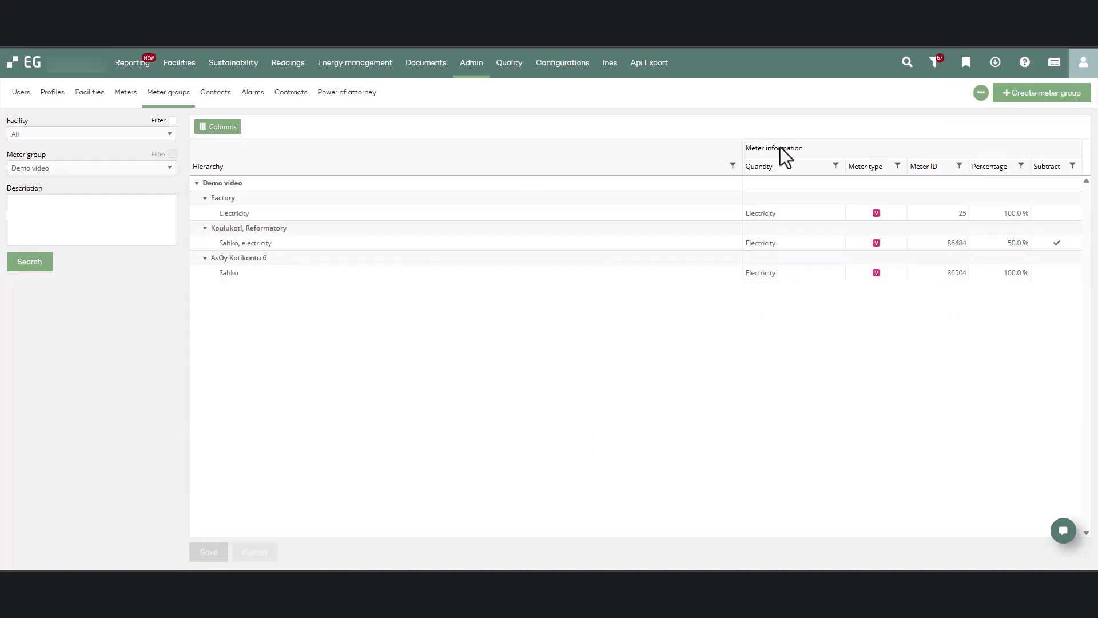
Step: Look up the meter group "Demo 2" to list its meters
click(152, 169)
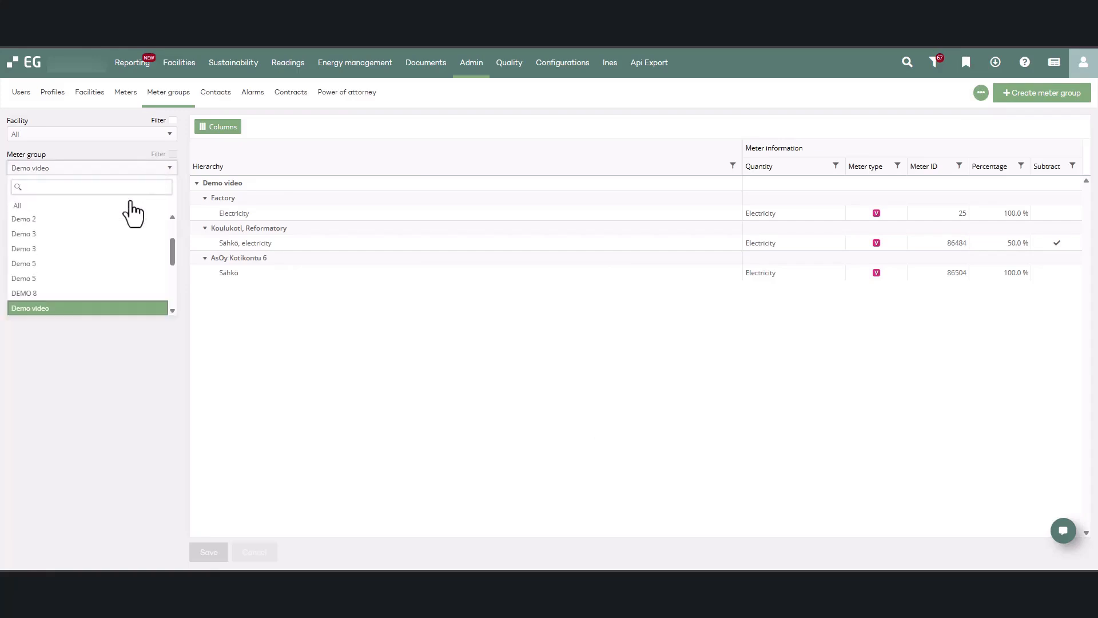
click(126, 221)
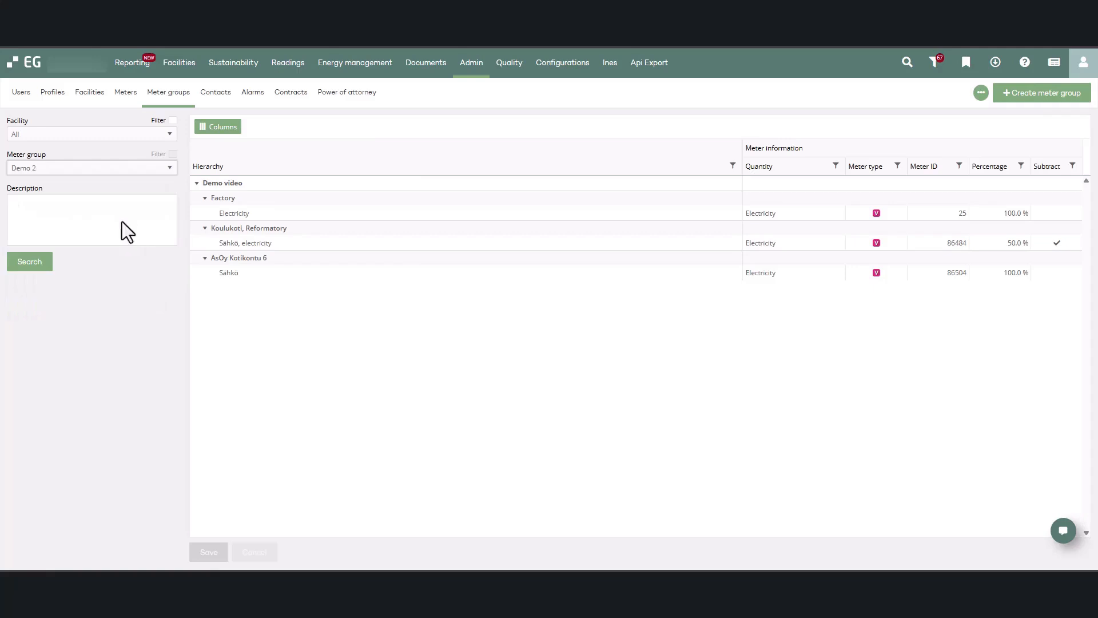
click(47, 262)
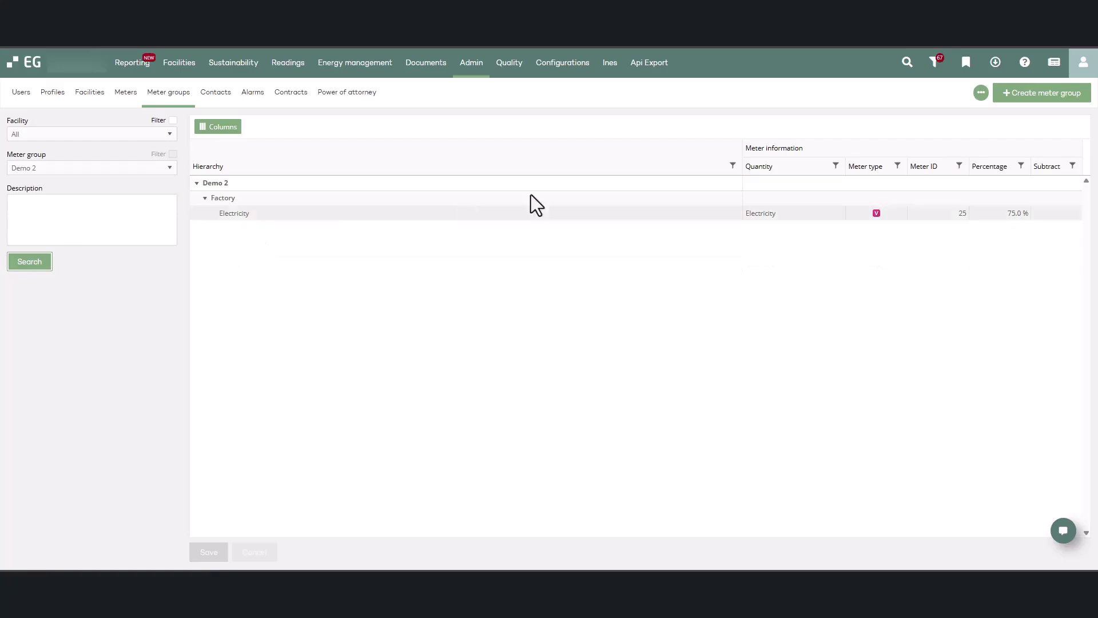
Step: Edit the Demo 2 group's meters, setting the selected Factory Electricity meter's percentage to 100, and save
click(981, 92)
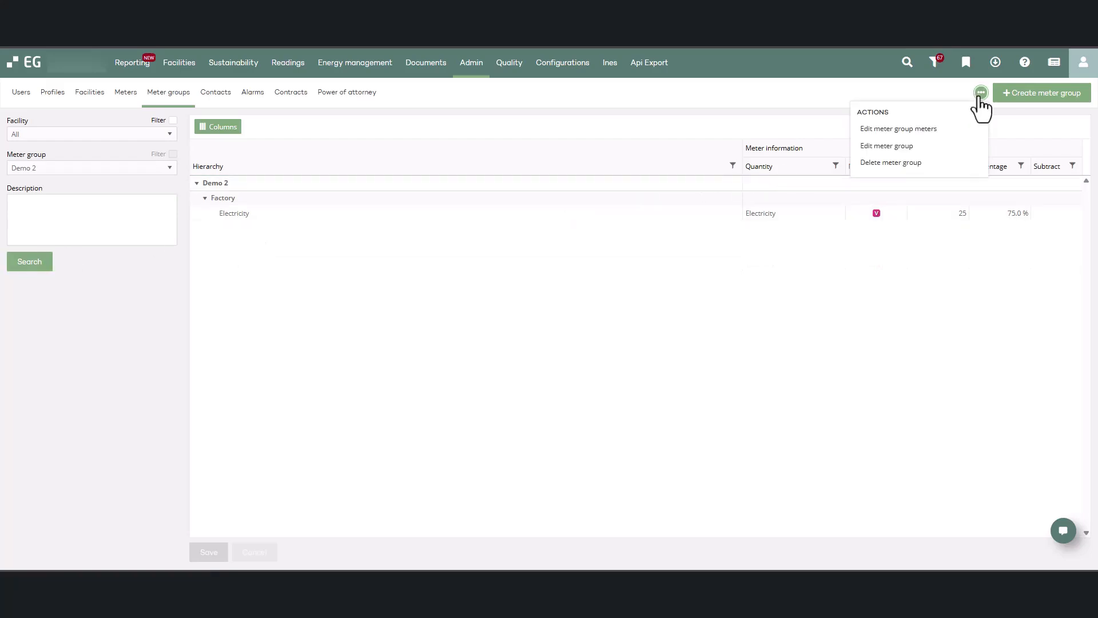
click(945, 129)
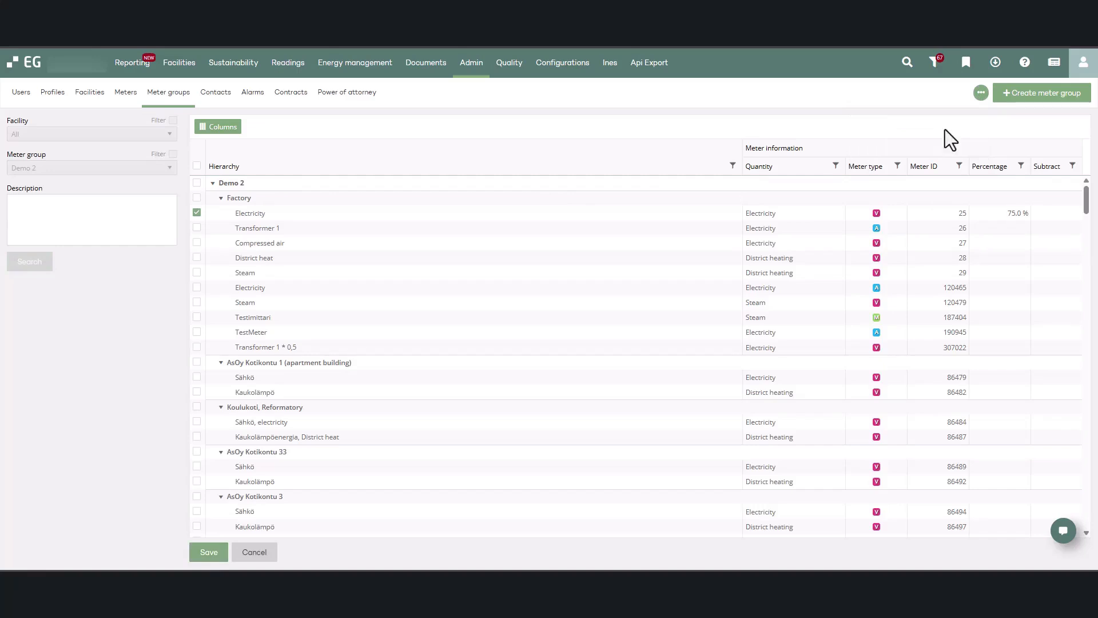
click(1011, 212)
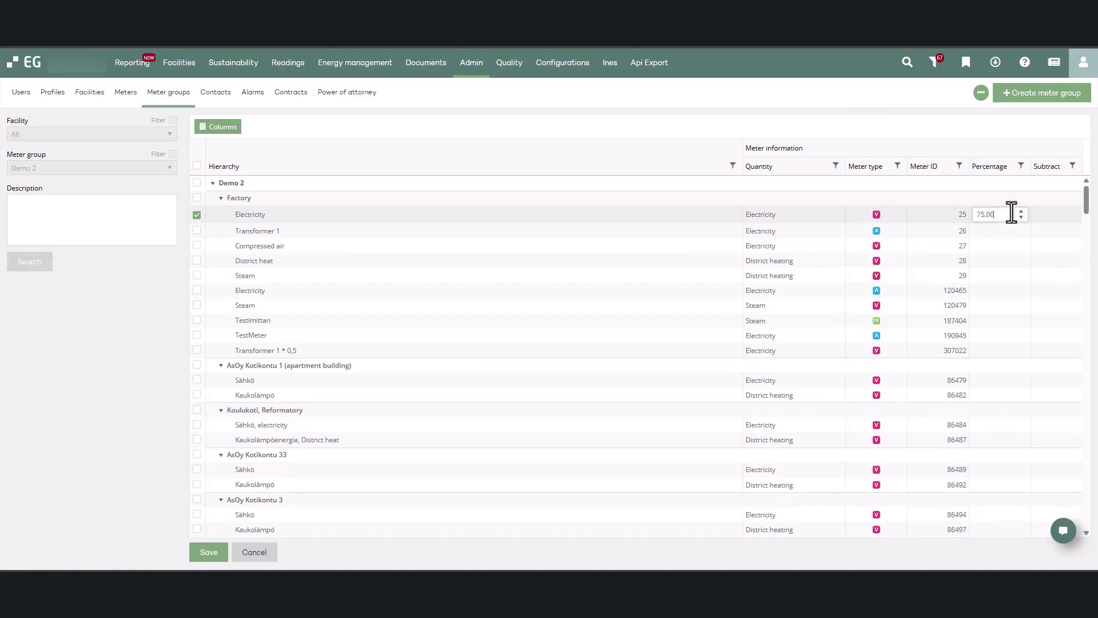
double_click(1012, 212)
text(100)
click(898, 134)
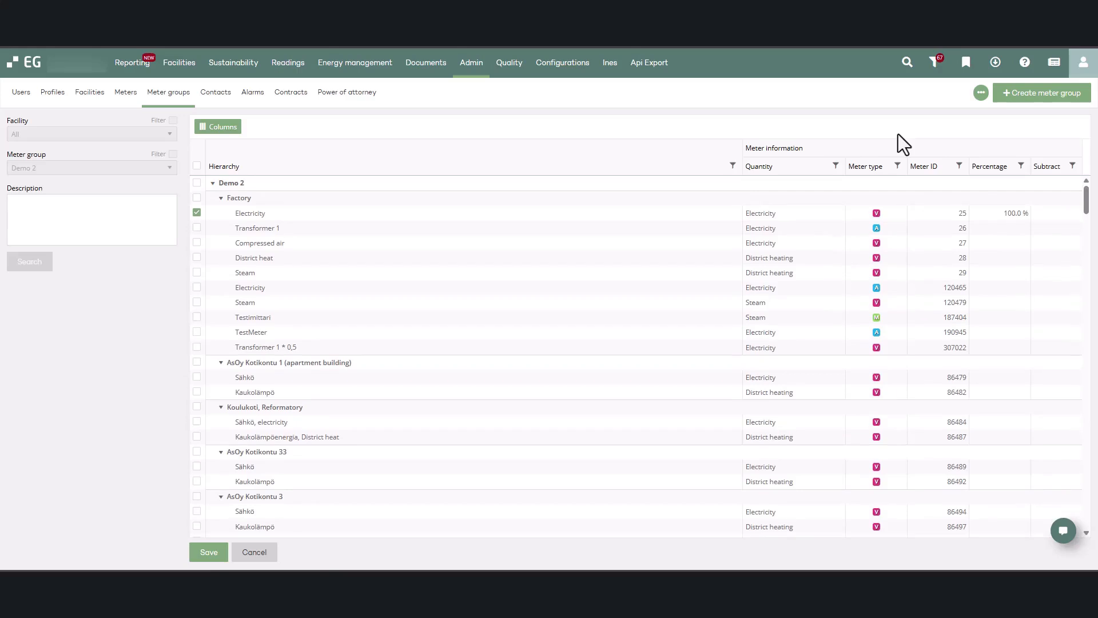
click(210, 552)
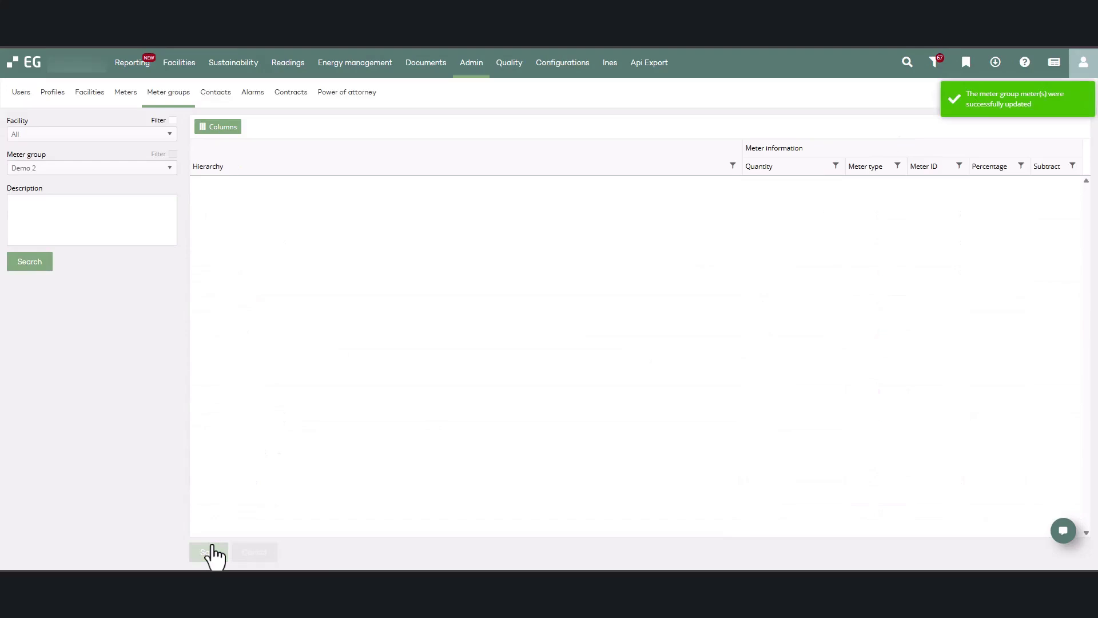